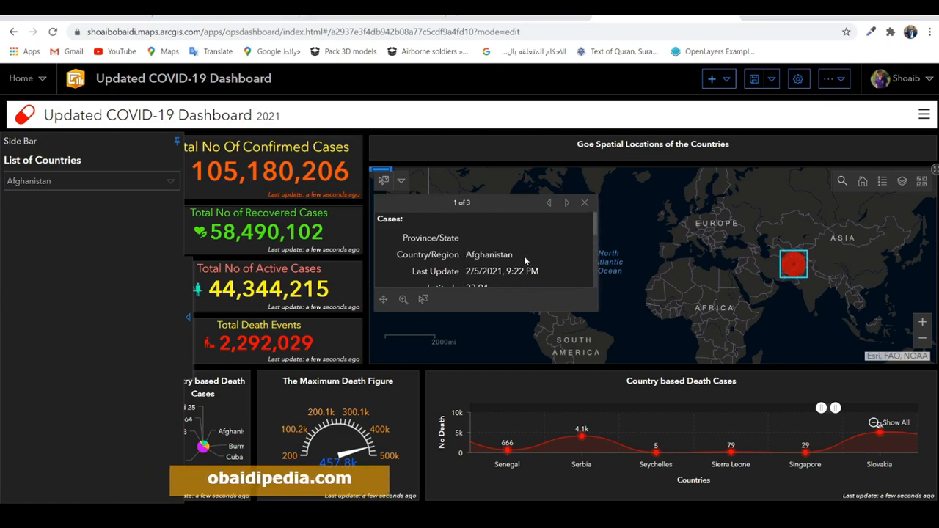
Read through the attributes in Afghanistan's map pop-up and close it
{"action": "scroll", "coordinate": [525, 260], "scroll_direction": "down", "scroll_amount": 5}
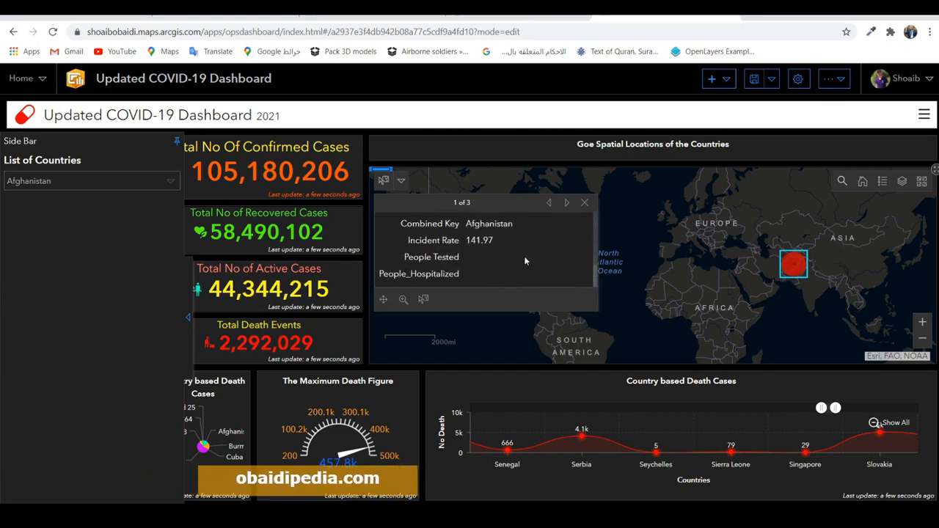
{"action": "scroll", "coordinate": [526, 261], "scroll_direction": "up", "scroll_amount": 3}
{"action": "left_click", "coordinate": [585, 203]}
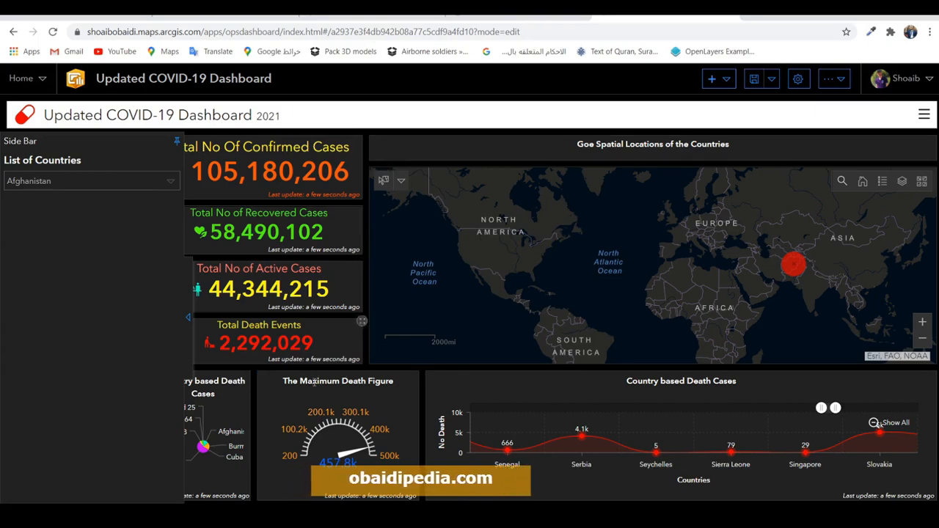
Look over the List of Countries choices, then collapse the side bar and inspect the Country based Death Cases chart
{"action": "left_click", "coordinate": [70, 182]}
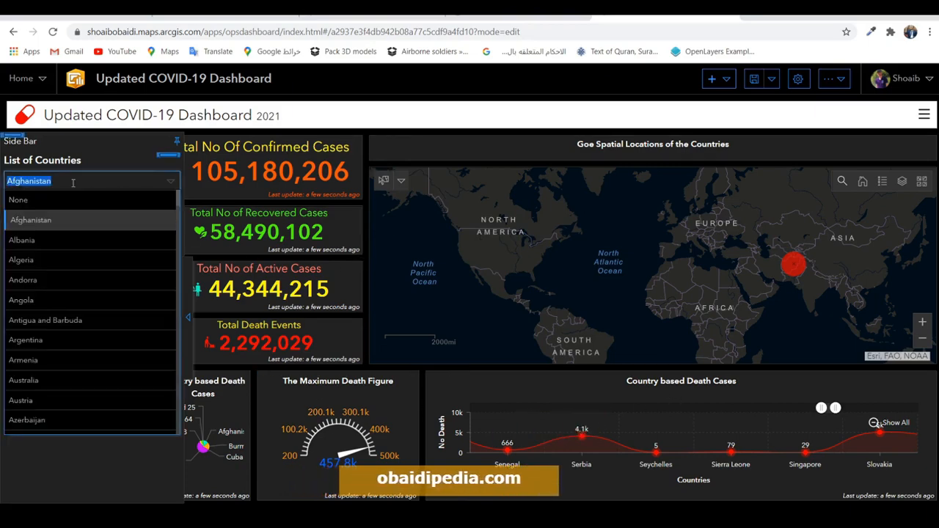
{"action": "left_click", "coordinate": [74, 465]}
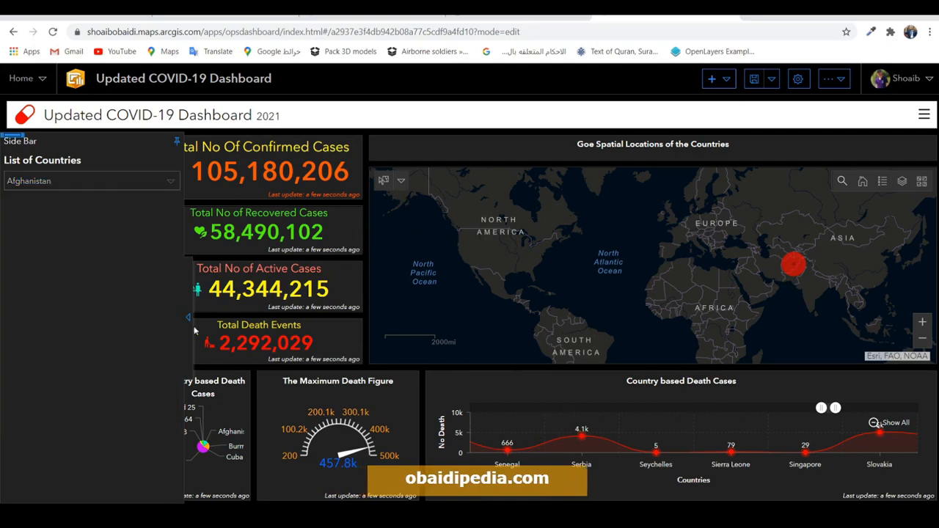
{"action": "left_click", "coordinate": [188, 317]}
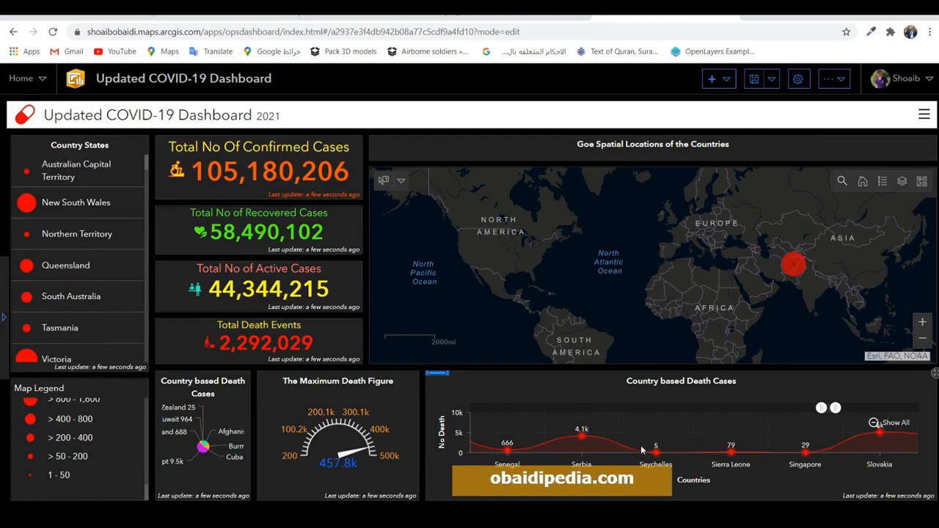
{"action": "mouse_move", "coordinate": [665, 454]}
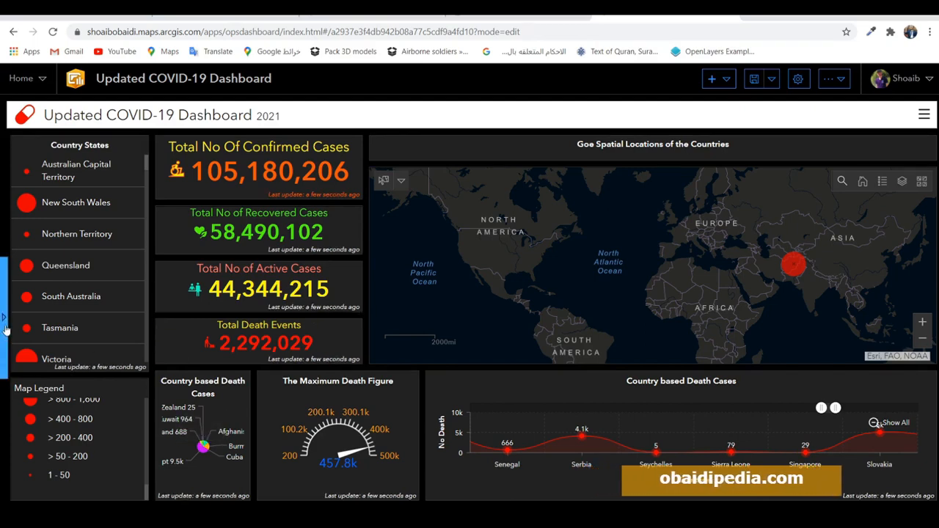
Open the country category selector's actions and add Serial Chart (1) and Pie Chart (1) as filter targets
{"action": "left_click", "coordinate": [2, 351]}
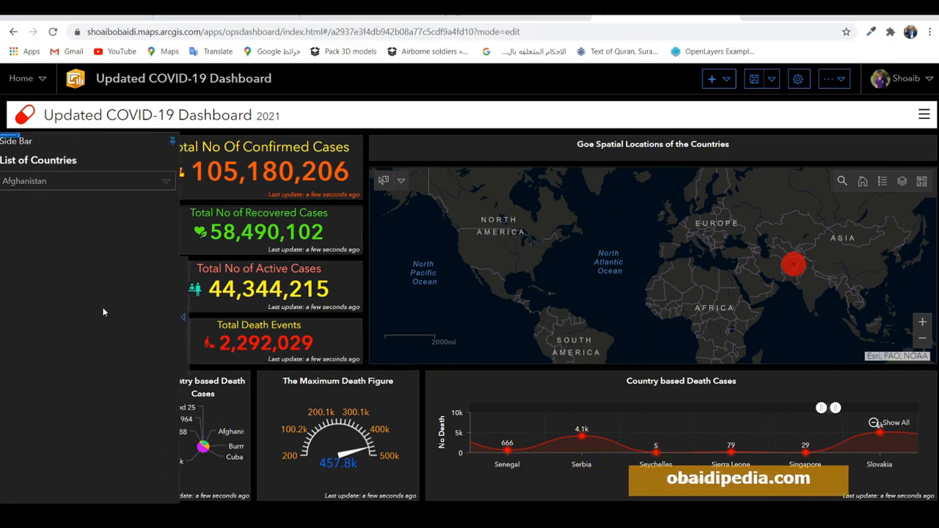
{"action": "left_click", "coordinate": [171, 163]}
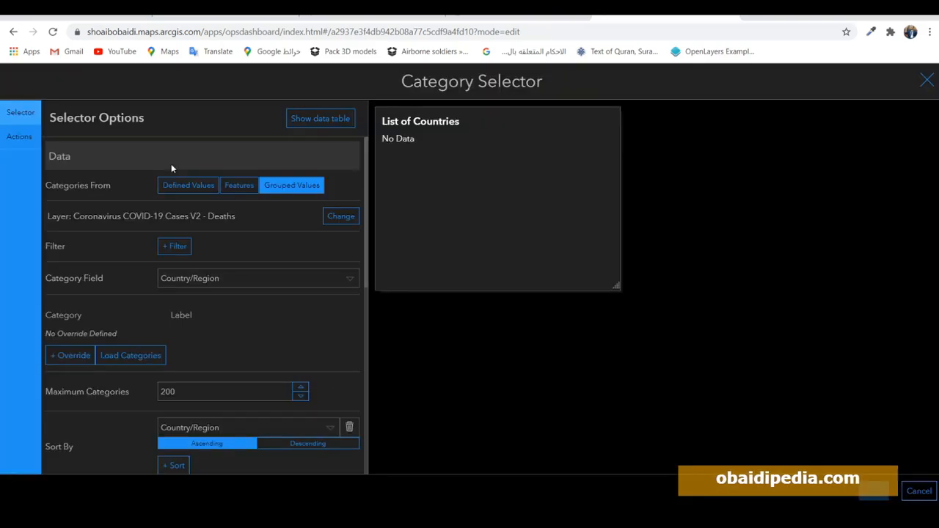
{"action": "left_click", "coordinate": [18, 138]}
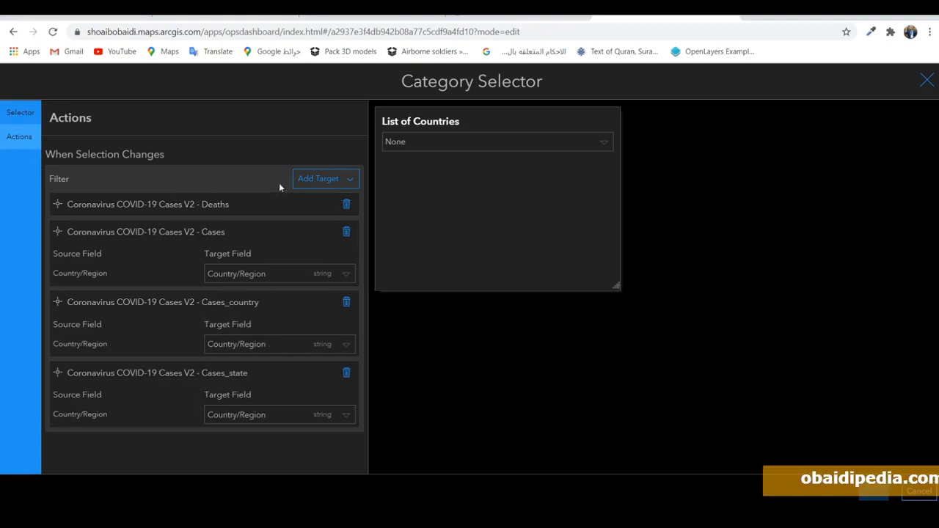
{"action": "left_click", "coordinate": [315, 179]}
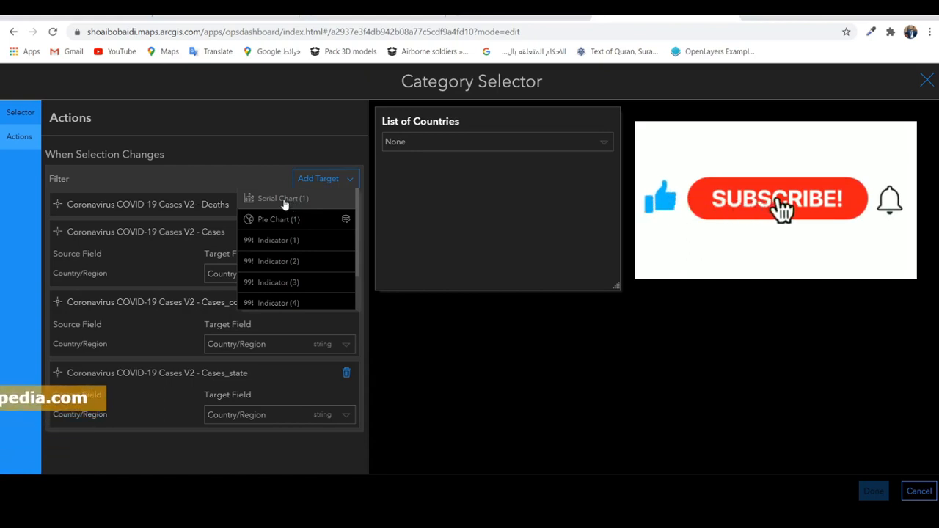
{"action": "left_click", "coordinate": [285, 204]}
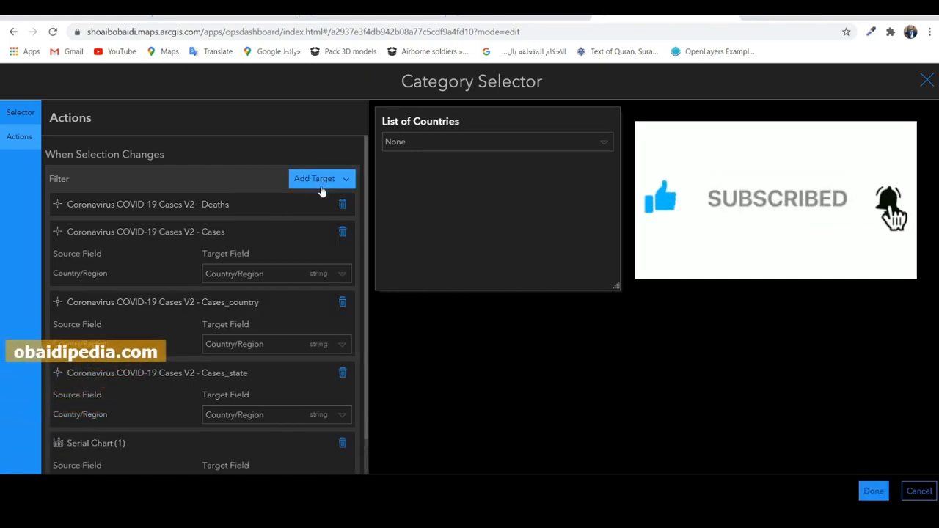
{"action": "left_click", "coordinate": [301, 181]}
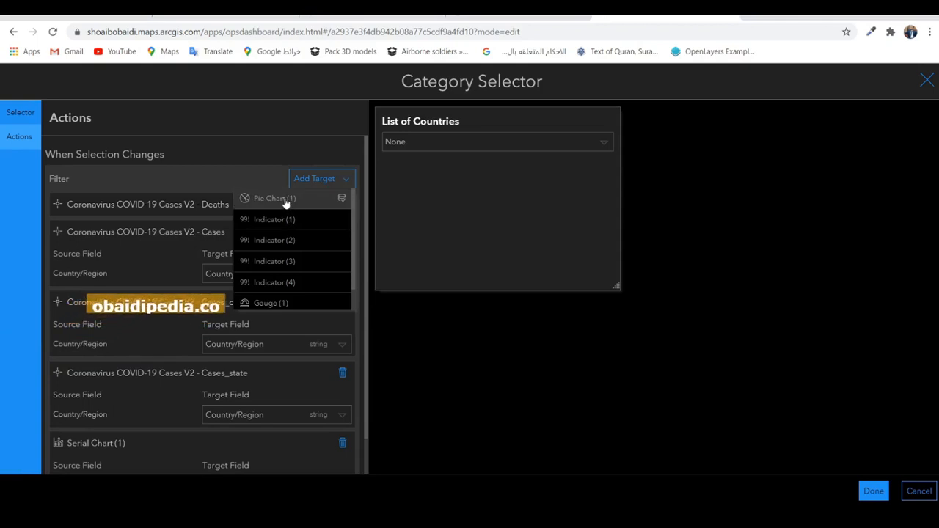
{"action": "left_click", "coordinate": [286, 204]}
Add Indicator (1), Indicator (2), Indicator (3) and Indicator (4) as filter targets of the category selector
{"action": "left_click", "coordinate": [313, 183]}
{"action": "left_click", "coordinate": [277, 204]}
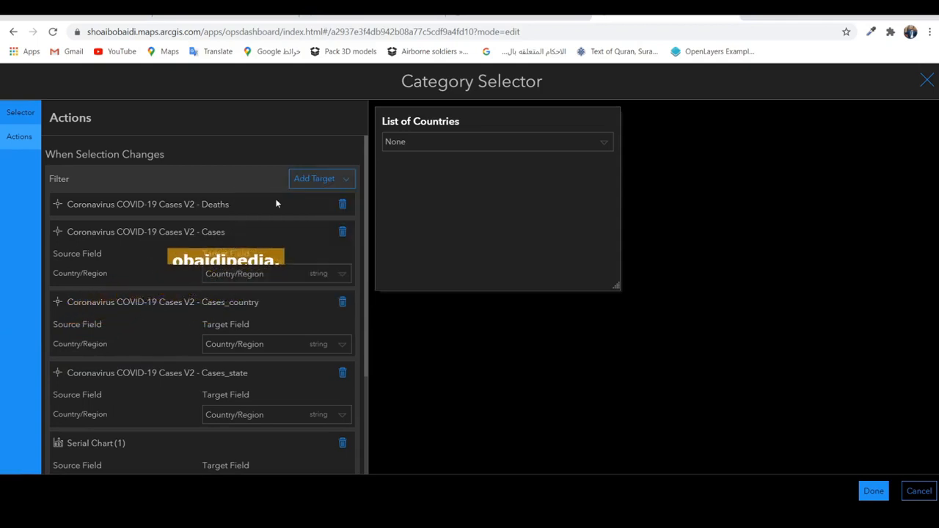
{"action": "left_click", "coordinate": [310, 183]}
{"action": "left_click", "coordinate": [274, 201]}
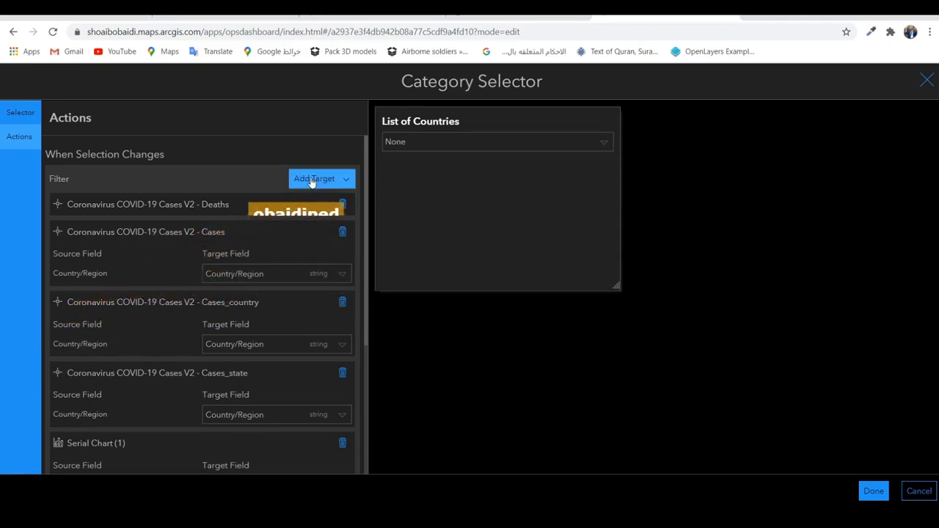
{"action": "left_click", "coordinate": [311, 181]}
{"action": "left_click", "coordinate": [274, 200]}
{"action": "left_click", "coordinate": [311, 182]}
{"action": "left_click", "coordinate": [287, 201]}
Add Gauge (1) and List (1) as filter targets of the category selector
{"action": "left_click", "coordinate": [311, 181]}
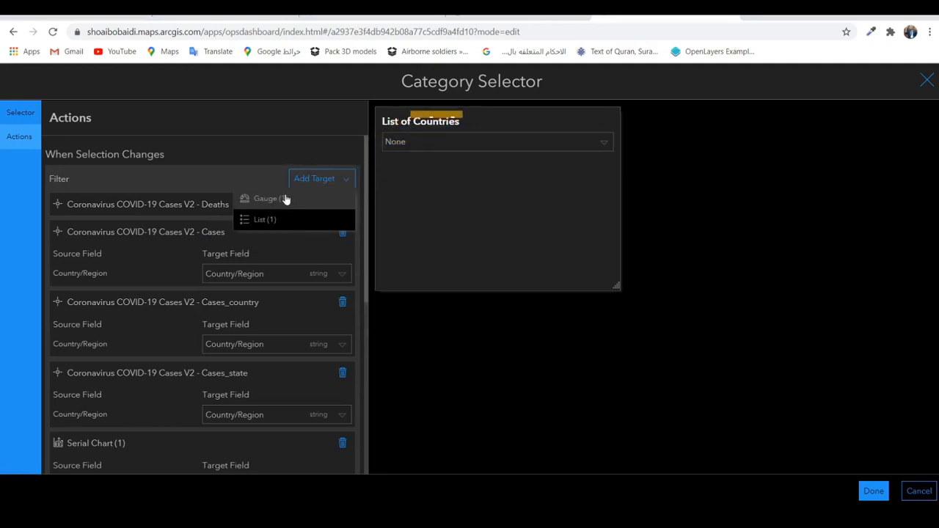
{"action": "left_click", "coordinate": [286, 200]}
{"action": "left_click", "coordinate": [312, 181]}
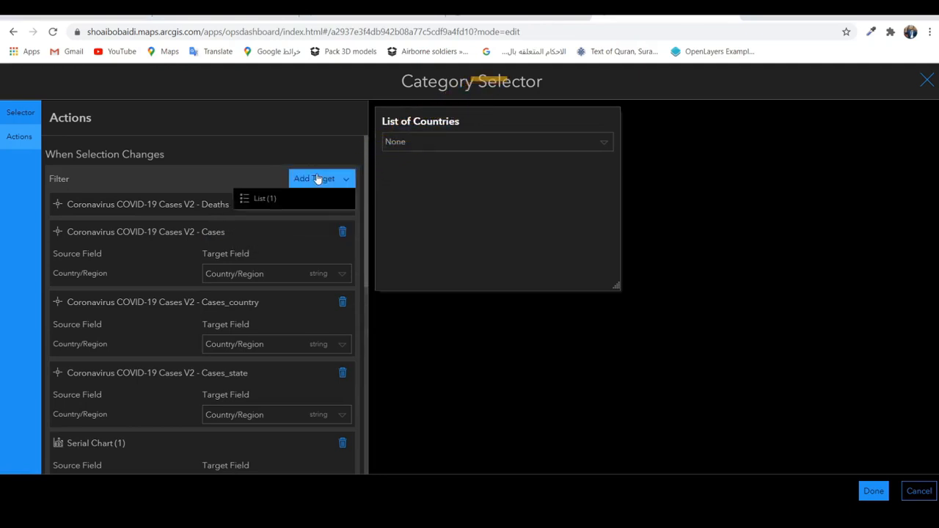
{"action": "left_click", "coordinate": [282, 199]}
Set the target field of Serial Chart (1) to Country/Region
{"action": "scroll", "coordinate": [220, 272], "scroll_direction": "down", "scroll_amount": 10}
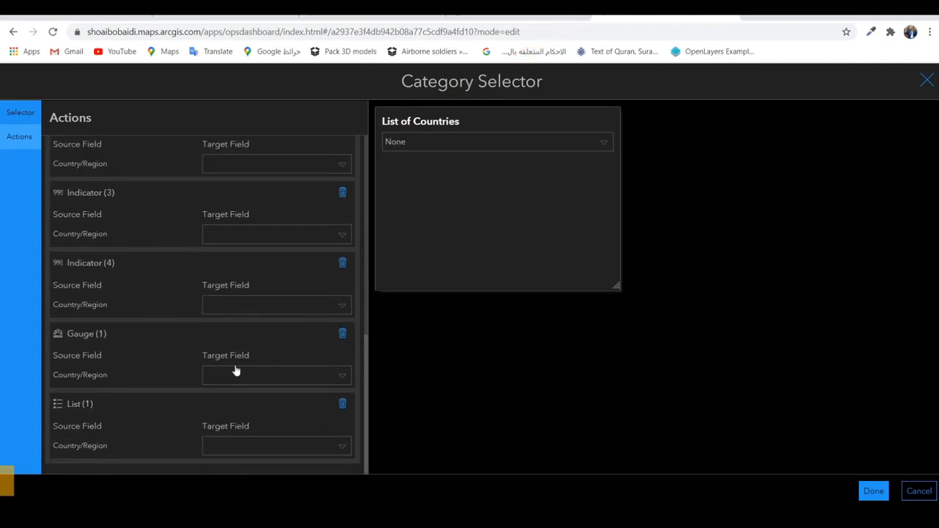
{"action": "scroll", "coordinate": [272, 235], "scroll_direction": "up", "scroll_amount": 3}
{"action": "left_click", "coordinate": [262, 200]}
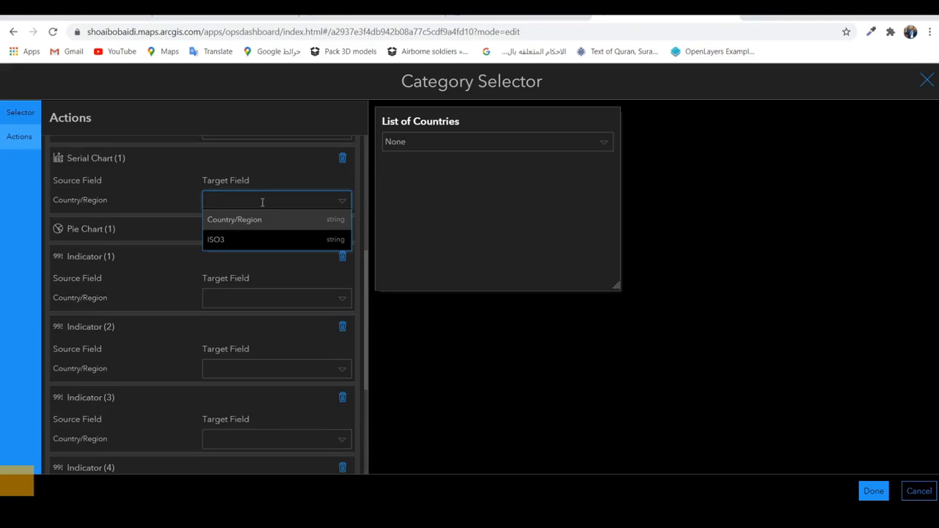
{"action": "left_click", "coordinate": [263, 220]}
Set the target field of Indicators (1) through (4) to Country/Region
{"action": "left_click", "coordinate": [255, 297]}
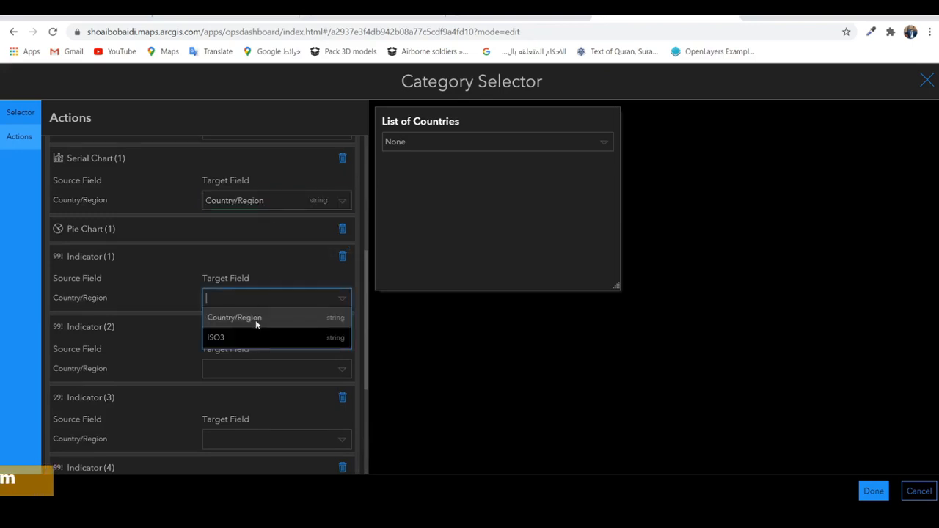
{"action": "left_click", "coordinate": [256, 318]}
{"action": "scroll", "coordinate": [264, 337], "scroll_direction": "down", "scroll_amount": 2}
{"action": "left_click", "coordinate": [247, 267]}
{"action": "left_click", "coordinate": [247, 287]}
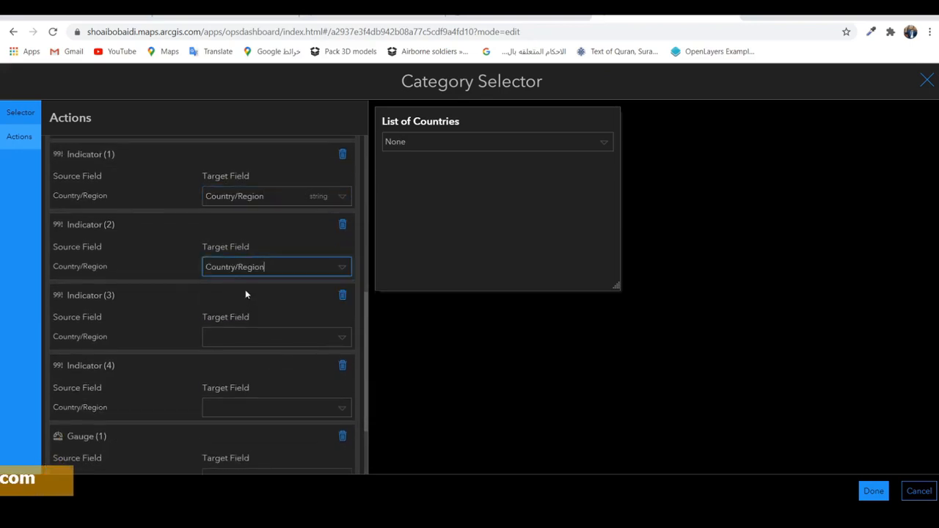
{"action": "left_click", "coordinate": [256, 334]}
{"action": "left_click", "coordinate": [258, 356]}
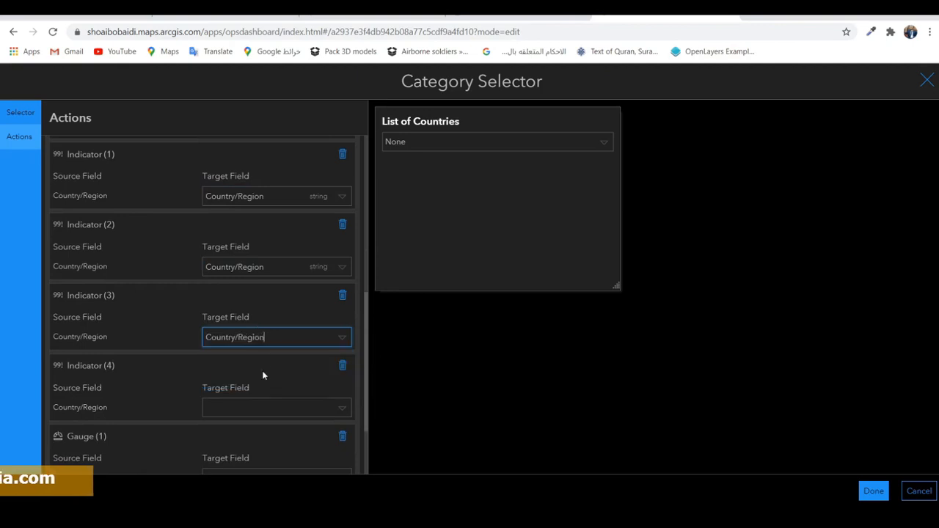
{"action": "scroll", "coordinate": [262, 371], "scroll_direction": "down", "scroll_amount": 2}
{"action": "left_click", "coordinate": [239, 305]}
{"action": "left_click", "coordinate": [244, 332]}
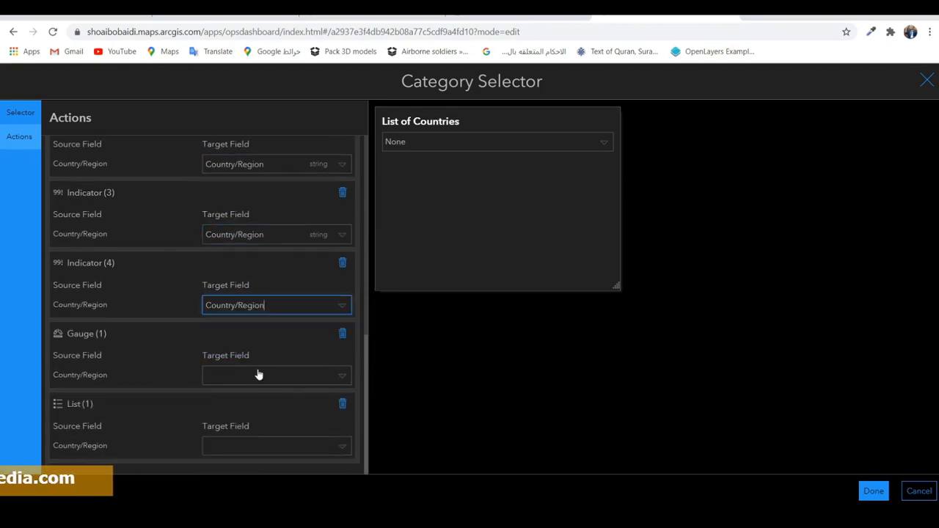
Set Gauge (1)'s target field to Country/Region and List (1)'s to Province/State, and apply the selector settings
{"action": "left_click", "coordinate": [253, 376]}
{"action": "left_click", "coordinate": [253, 395]}
{"action": "left_click", "coordinate": [250, 444]}
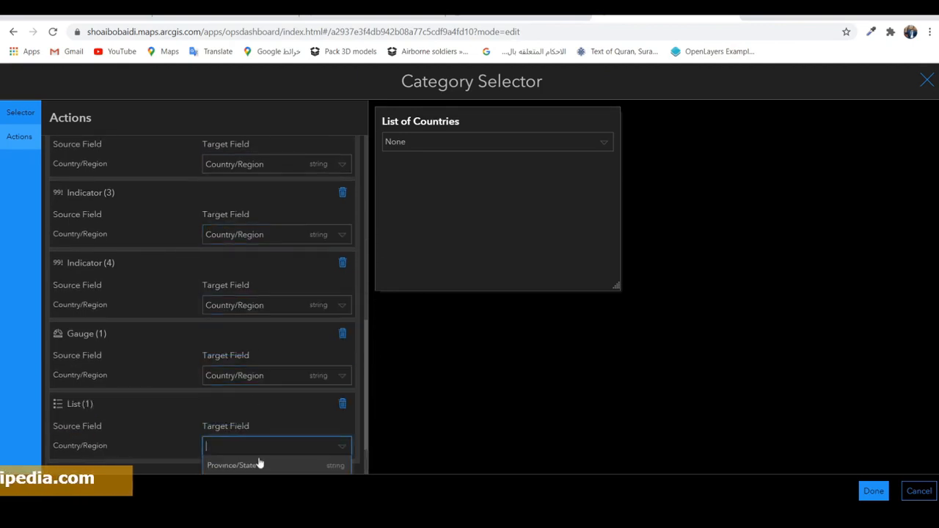
{"action": "left_click", "coordinate": [260, 461]}
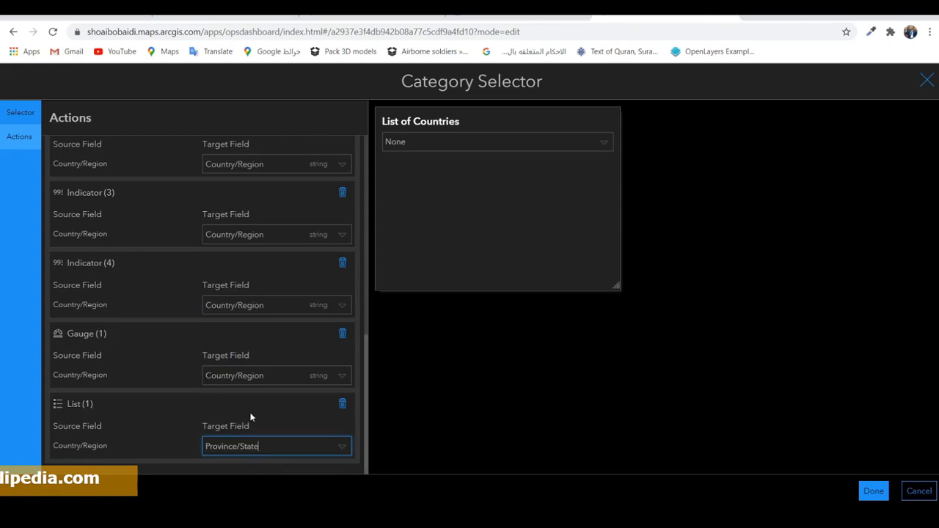
{"action": "left_click", "coordinate": [873, 491]}
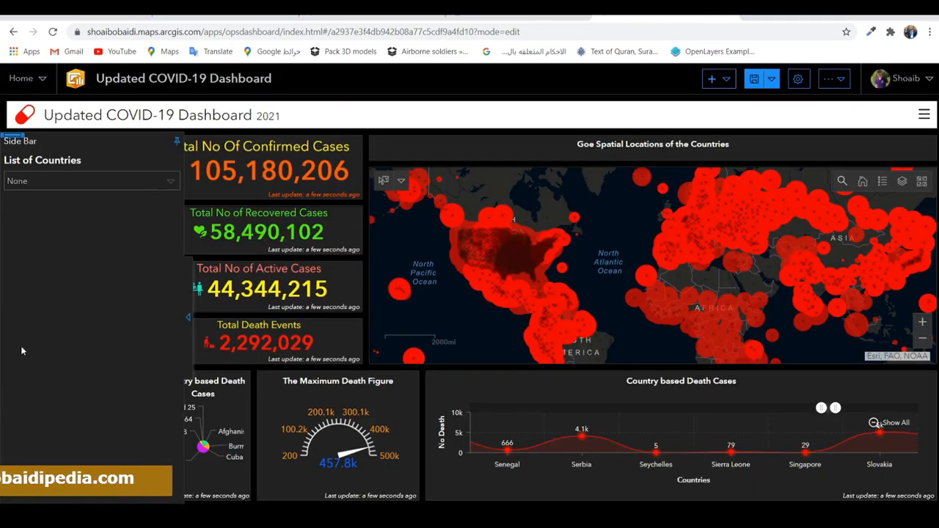
Filter the dashboard by Afghanistan in the List of Countries and collapse the side bar to check the charts
{"action": "left_click", "coordinate": [71, 180]}
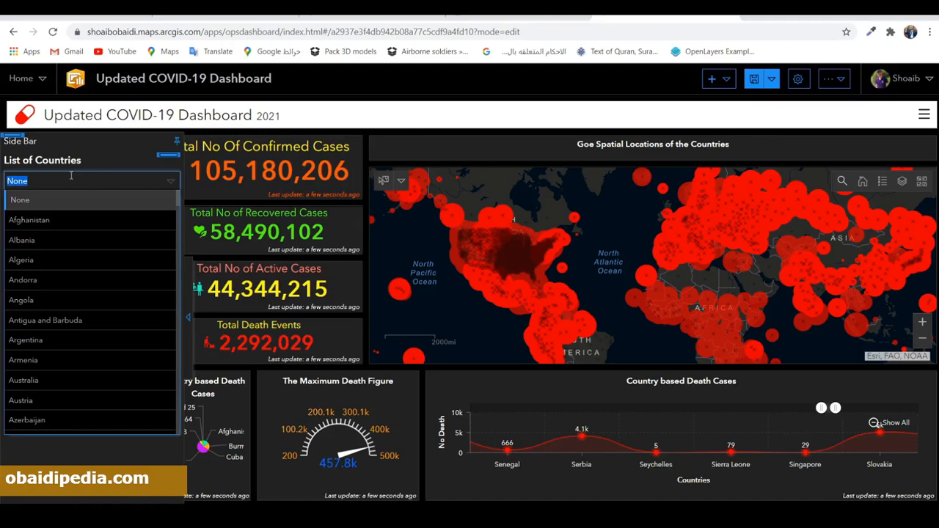
{"action": "left_click", "coordinate": [64, 218]}
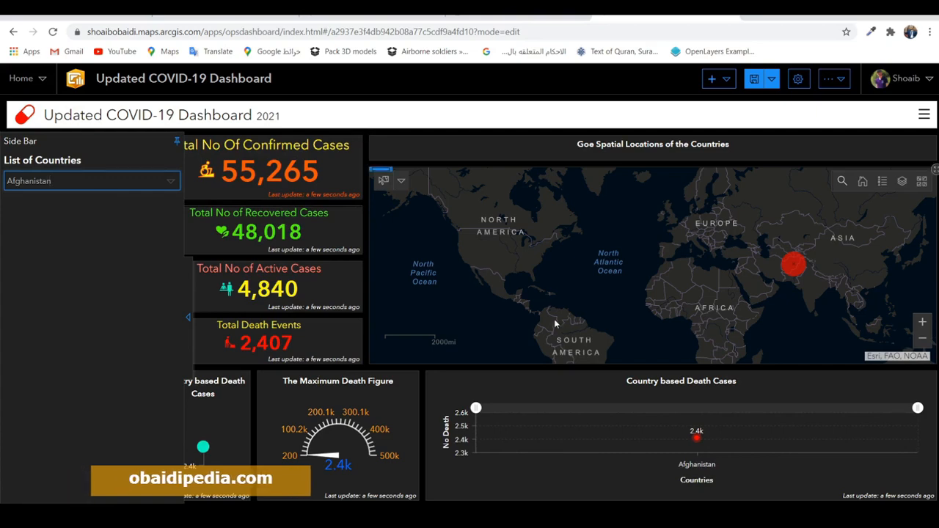
{"action": "left_click", "coordinate": [188, 317]}
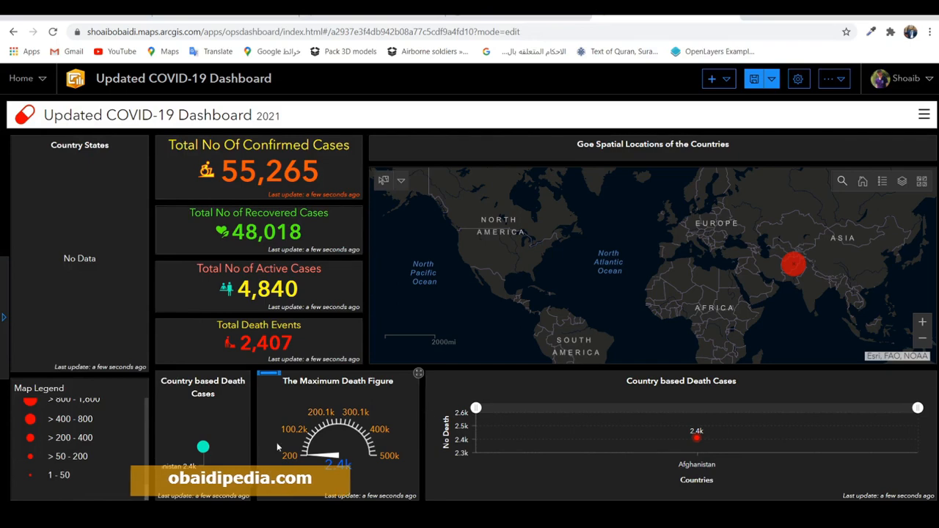
{"action": "mouse_move", "coordinate": [199, 453]}
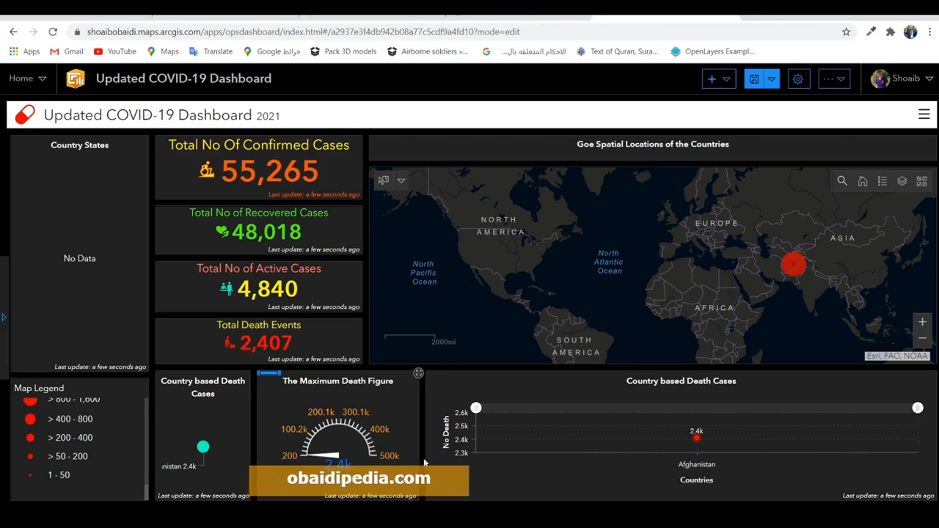
{"action": "mouse_move", "coordinate": [696, 440]}
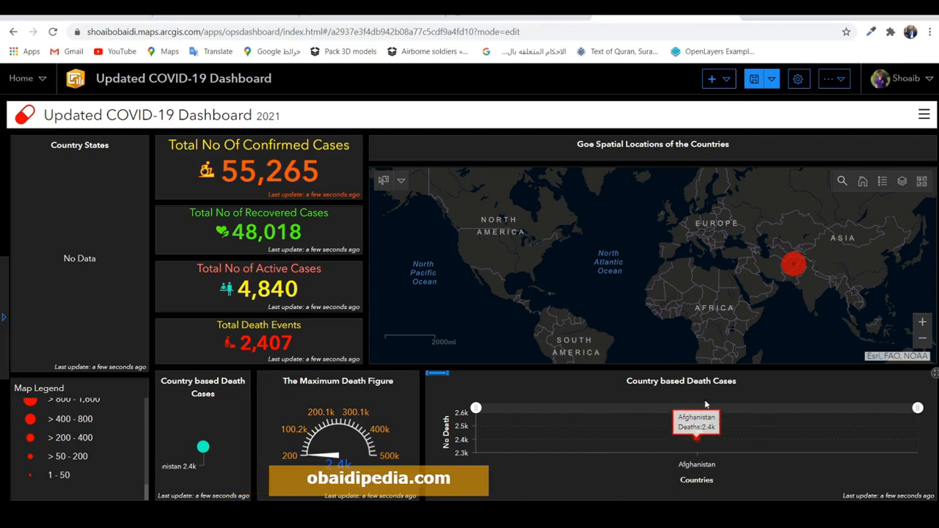
Check the confirmed, recovered, death and active figures in Afghanistan's map pop-up against the indicators, then close it
{"action": "left_click", "coordinate": [791, 268]}
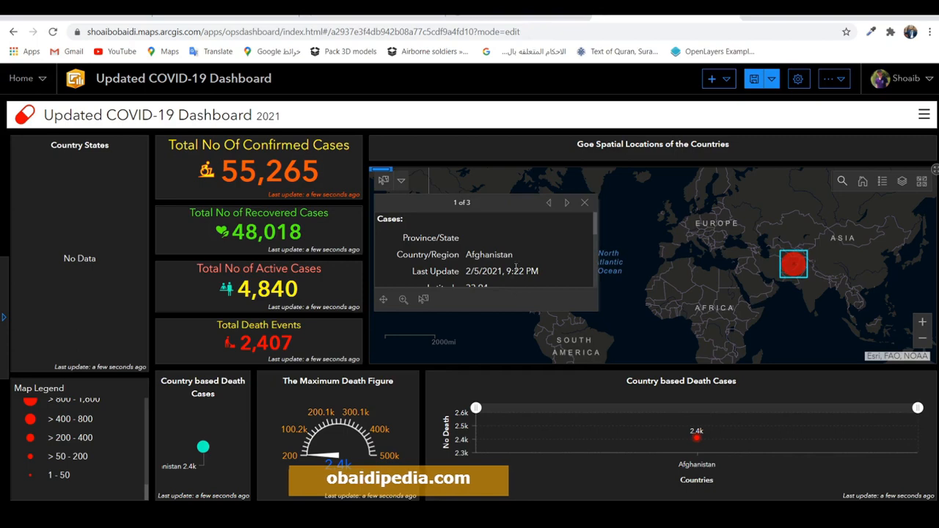
{"action": "scroll", "coordinate": [558, 255], "scroll_direction": "down", "scroll_amount": 2}
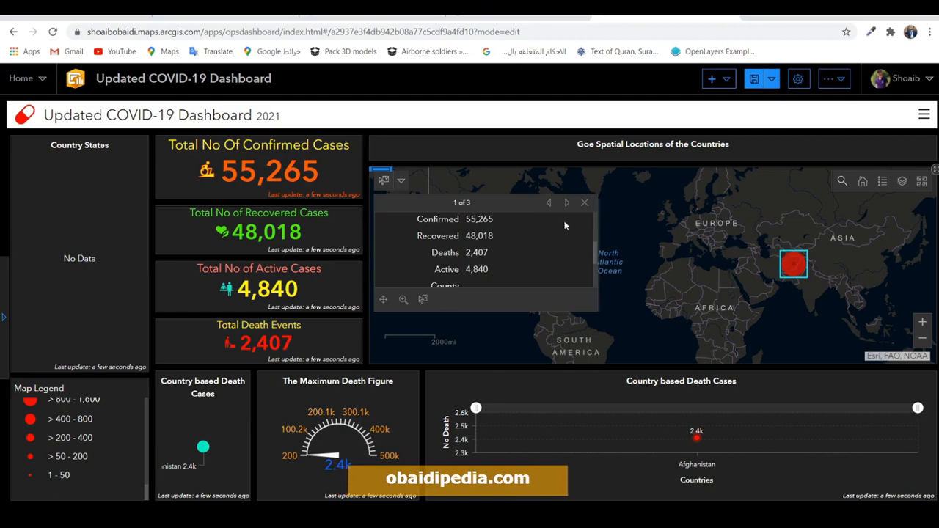
{"action": "left_click", "coordinate": [585, 203]}
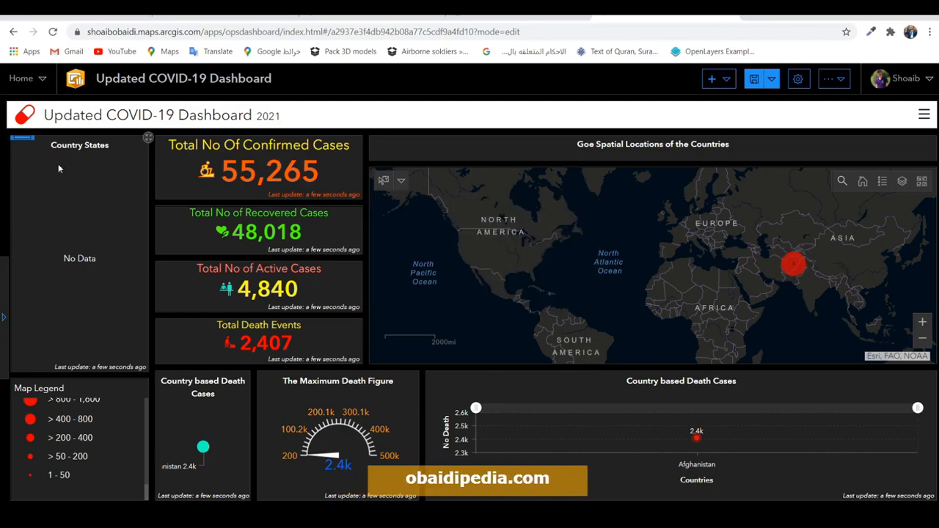
Filter the dashboard by China in the List of Countries and collapse the side bar to check the charts and indicators
{"action": "left_click_drag", "start_coordinate": [8, 307], "coordinate": [44, 305]}
{"action": "left_click", "coordinate": [46, 304]}
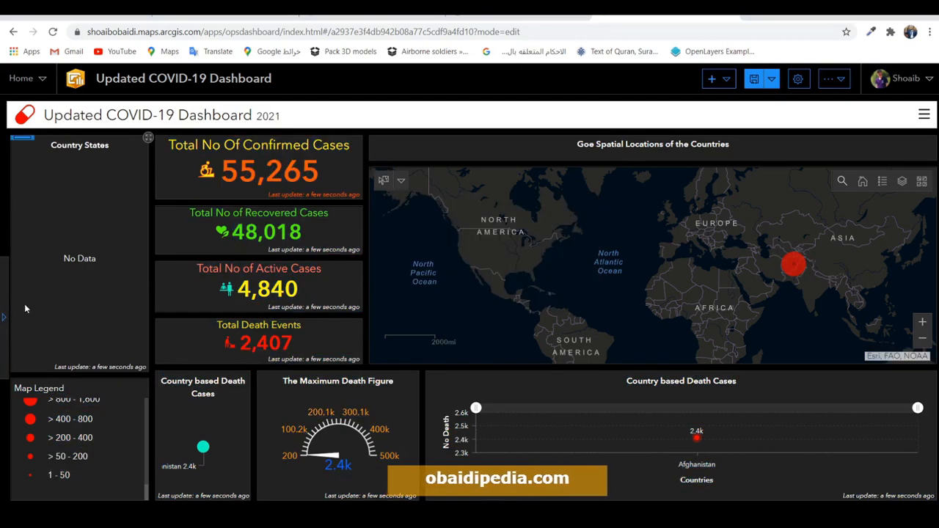
{"action": "left_click", "coordinate": [4, 315]}
{"action": "left_click", "coordinate": [88, 181]}
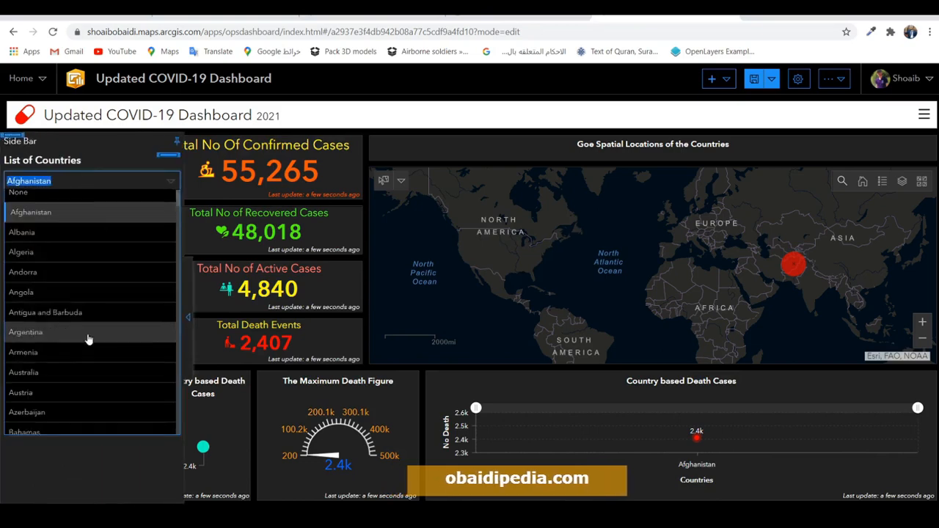
{"action": "scroll", "coordinate": [88, 339], "scroll_direction": "down", "scroll_amount": 5}
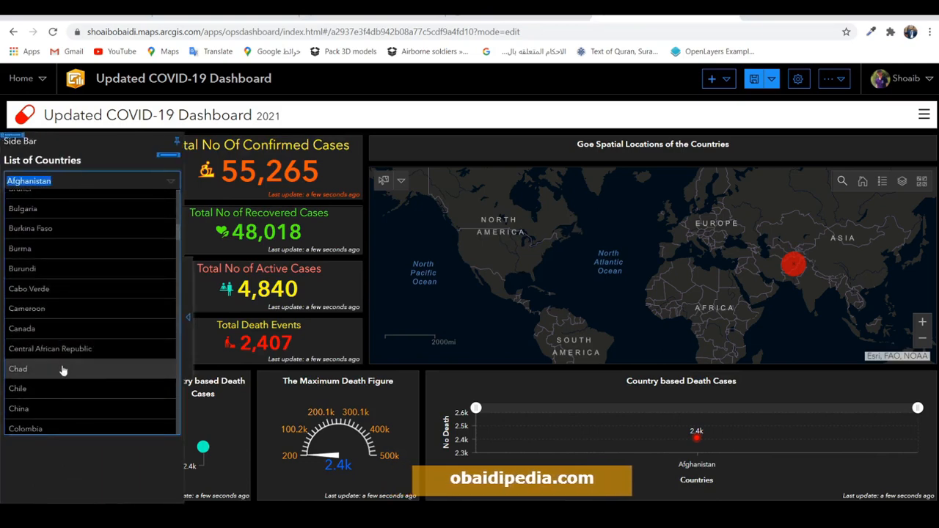
{"action": "left_click", "coordinate": [44, 417]}
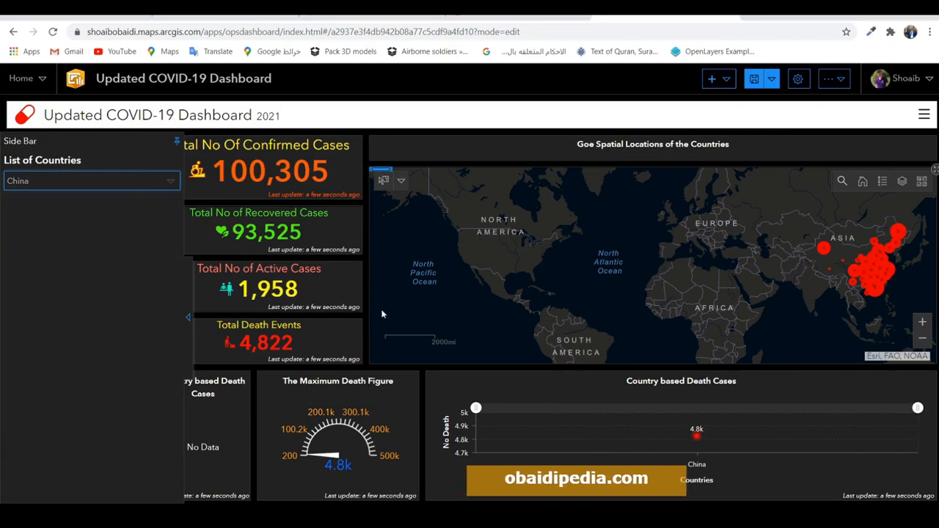
{"action": "left_click", "coordinate": [190, 328]}
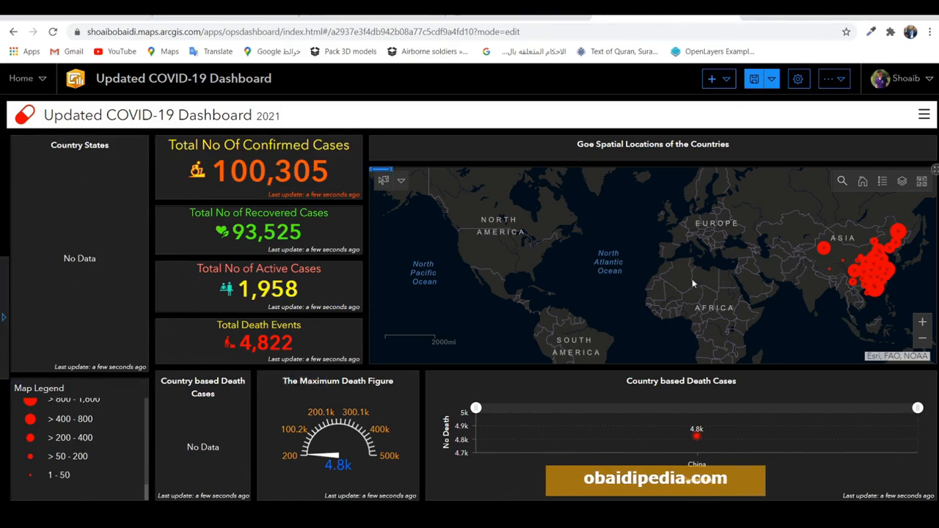
Examine China's case markers close up on the map and check the country's point in the death cases chart
{"action": "left_click_drag", "start_coordinate": [693, 284], "coordinate": [518, 252]}
{"action": "scroll", "coordinate": [643, 233], "scroll_direction": "up", "scroll_amount": 1}
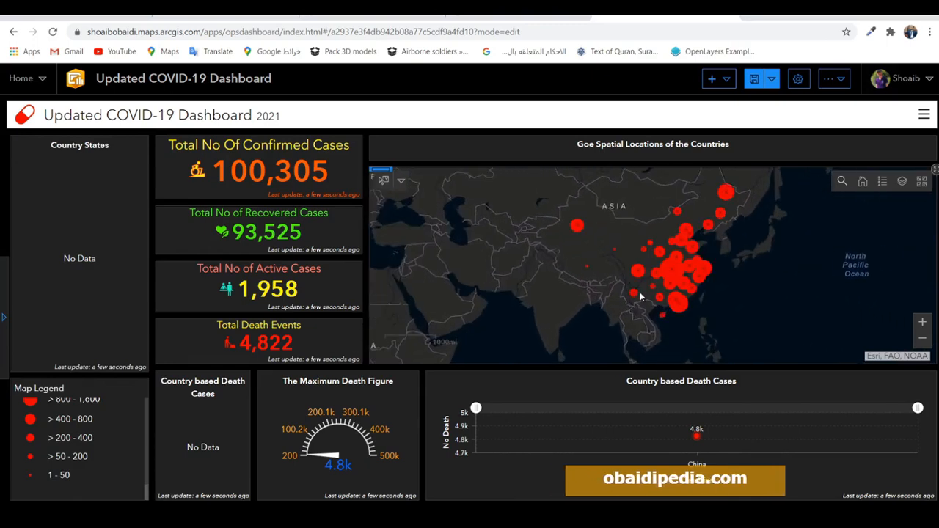
{"action": "left_click_drag", "start_coordinate": [622, 296], "coordinate": [548, 295]}
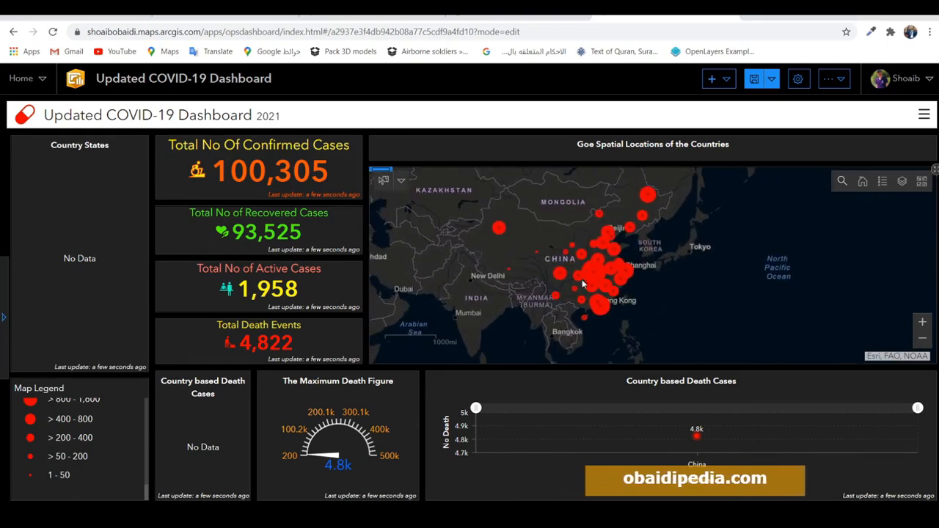
{"action": "mouse_move", "coordinate": [698, 443]}
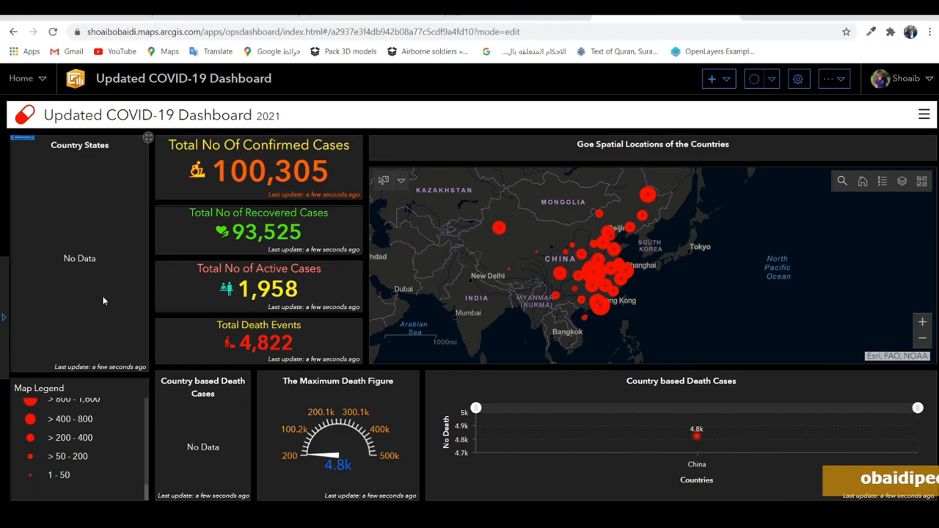
Clear the country filter by choosing None in the List of Countries, and collapse the side bar
{"action": "left_click", "coordinate": [8, 337]}
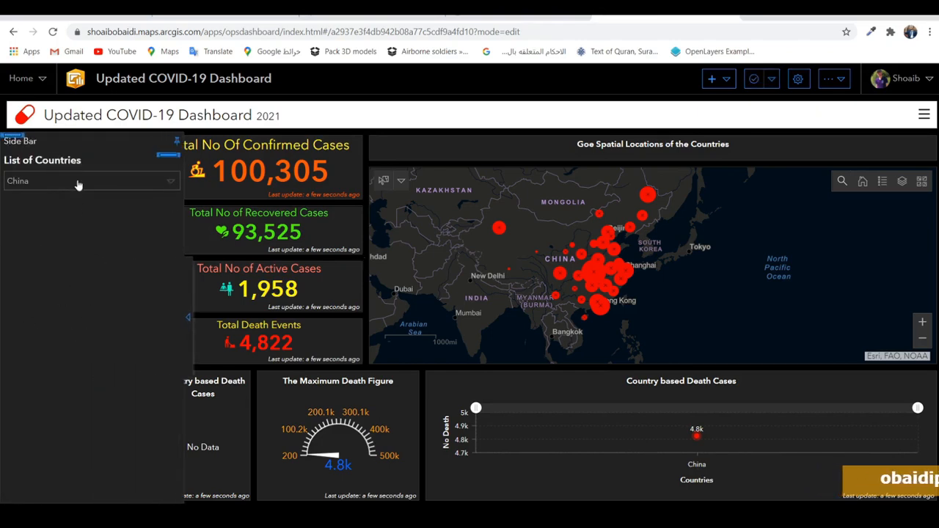
{"action": "left_click", "coordinate": [78, 184]}
{"action": "scroll", "coordinate": [88, 241], "scroll_direction": "up", "scroll_amount": 7}
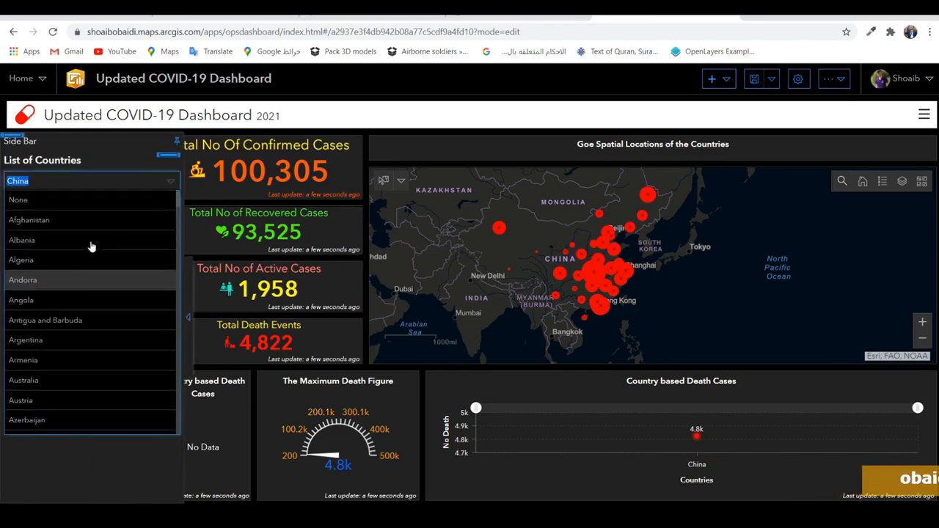
{"action": "left_click", "coordinate": [73, 197]}
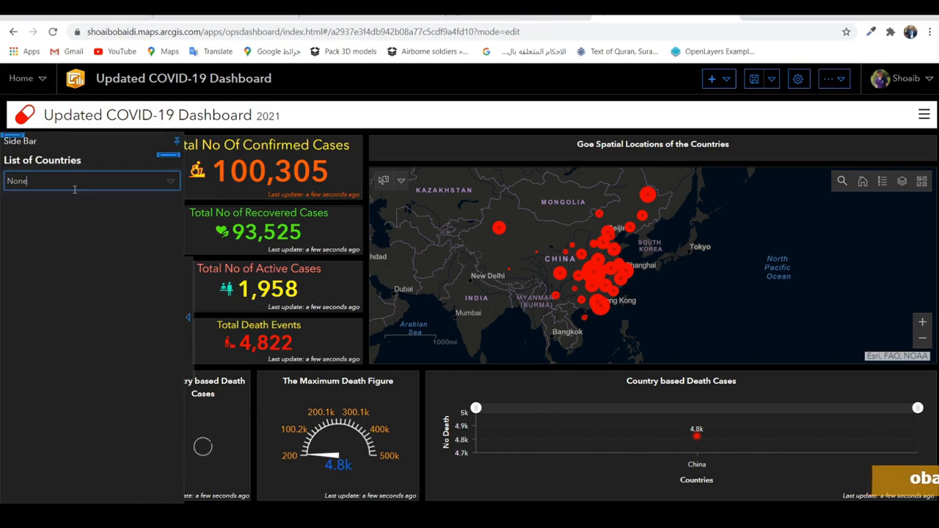
{"action": "left_click", "coordinate": [188, 329]}
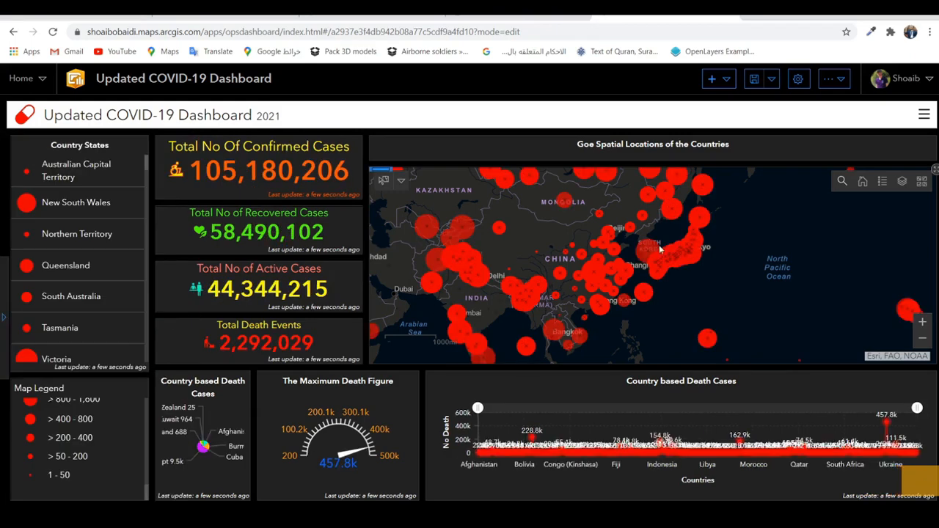